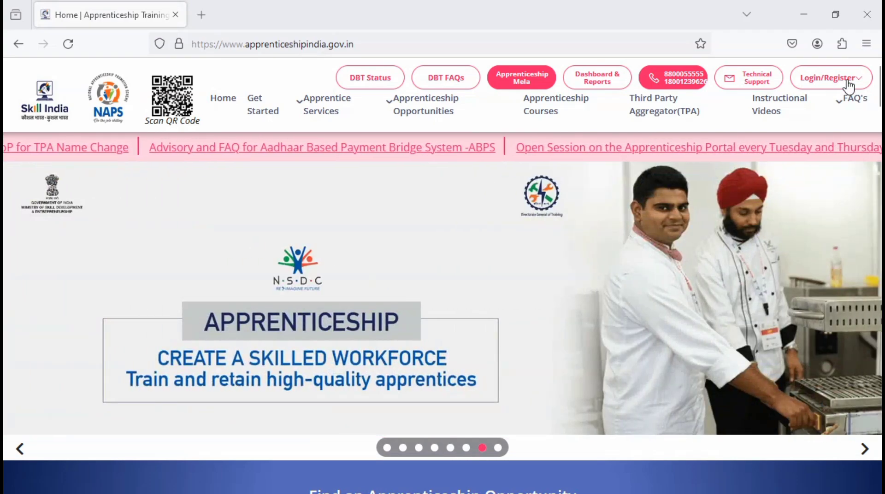
Open the establishment login and registration page and view its login form.
click(848, 85)
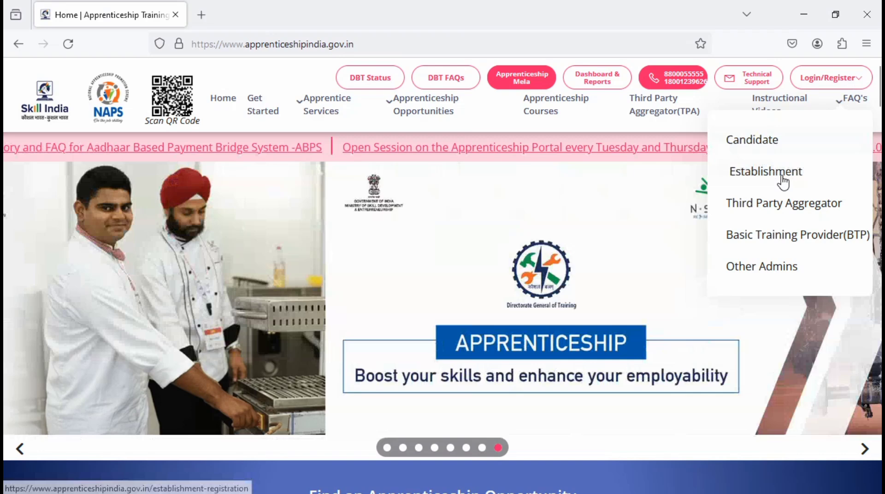
click(765, 180)
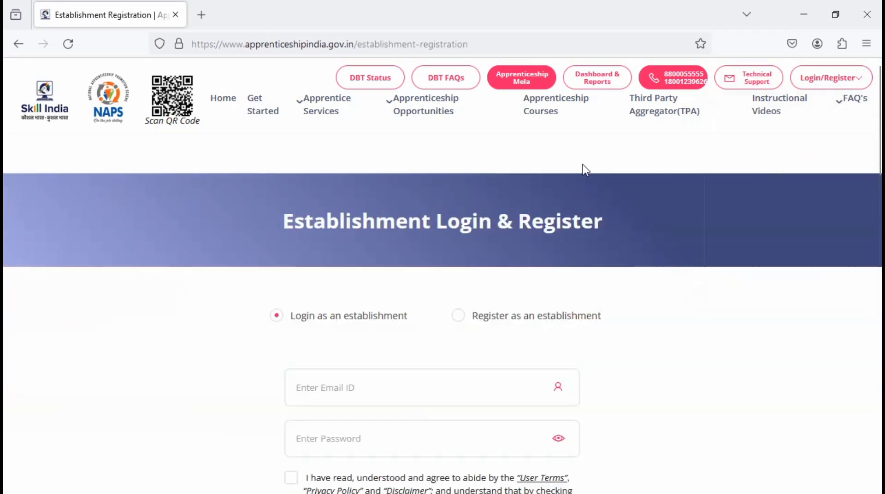
scroll(78, 349, down, 3)
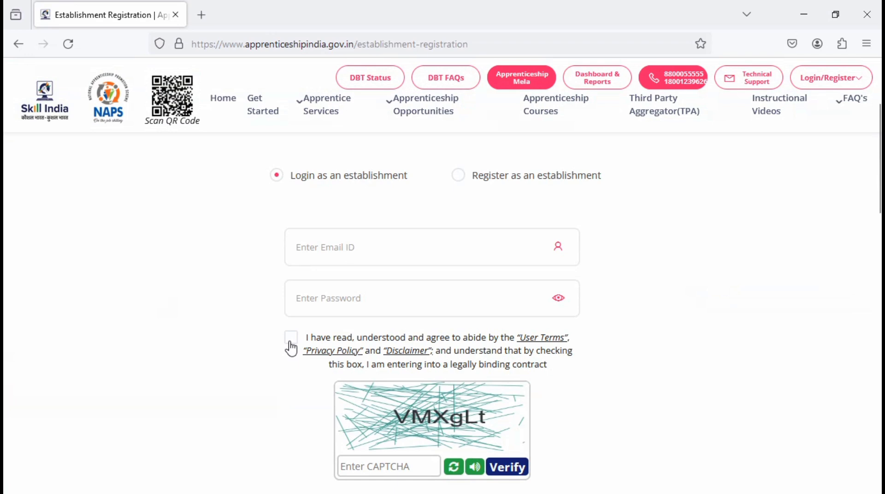
scroll(292, 348, down, 2)
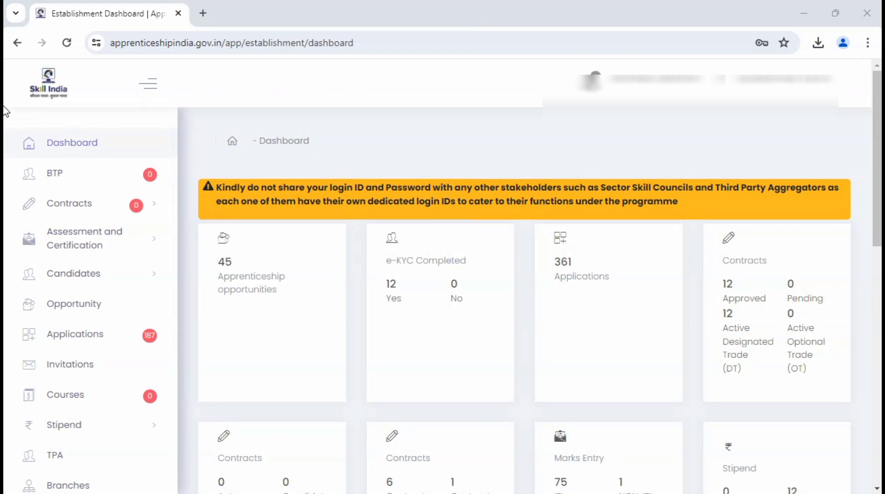
Open the list of applications received by the establishment from the dashboard.
scroll(9, 149, down, 1)
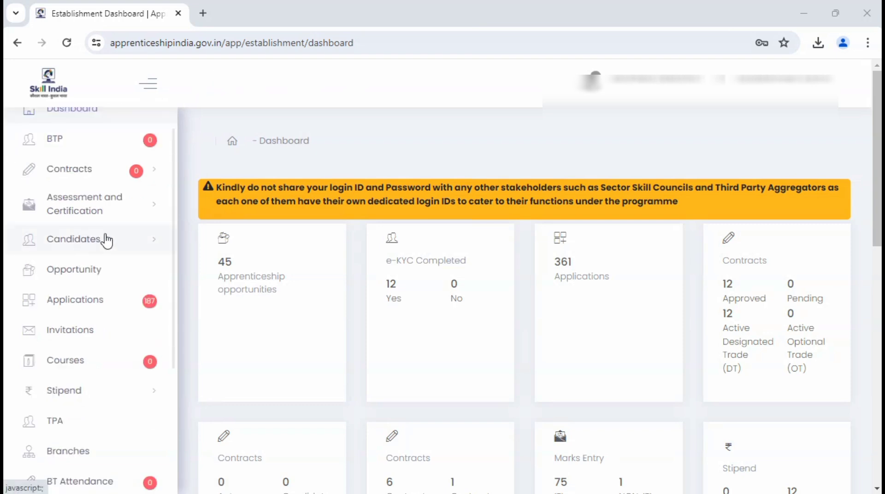
click(106, 240)
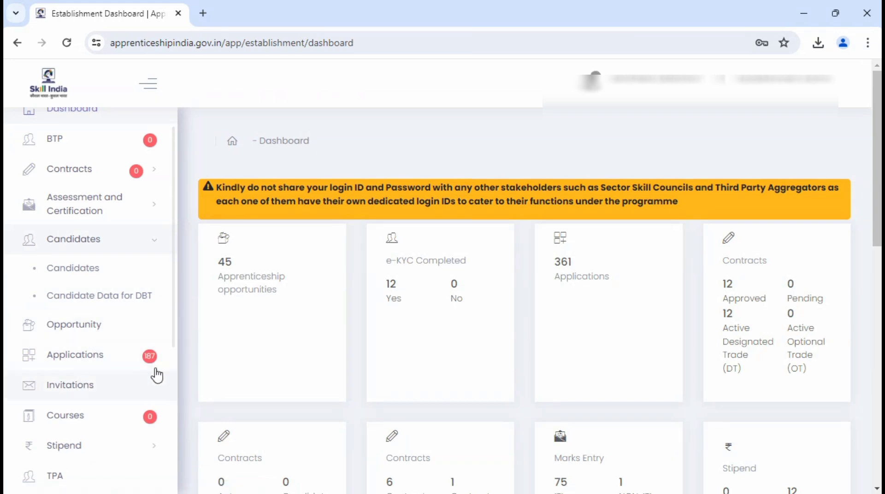
click(95, 362)
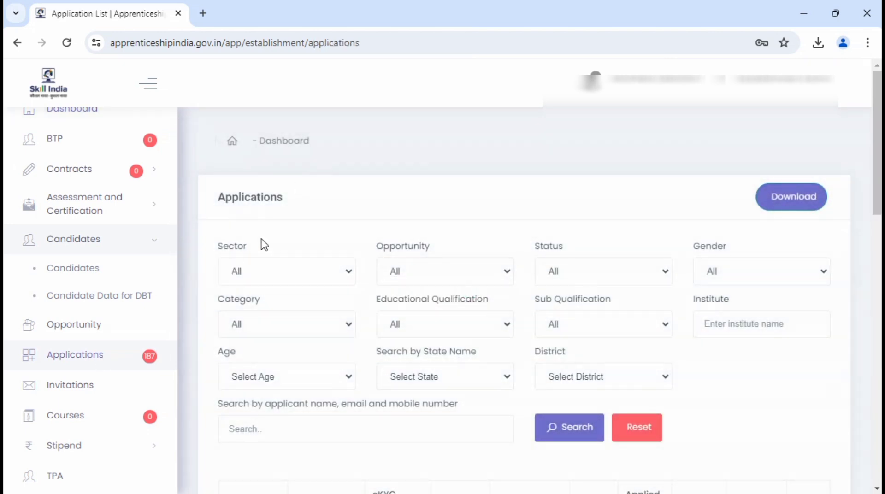
Examine the choices offered by the Sector, Opportunity, Status and Gender filters of the applications list.
click(300, 277)
click(300, 276)
click(412, 281)
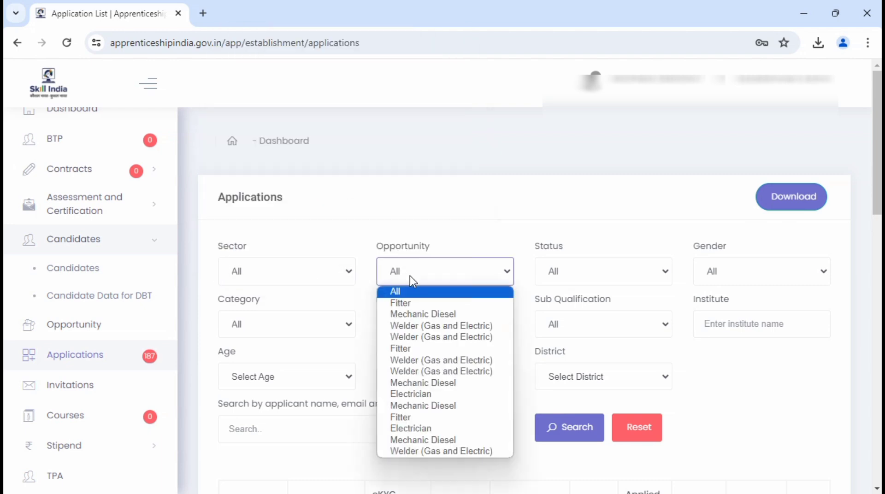
click(410, 275)
click(606, 276)
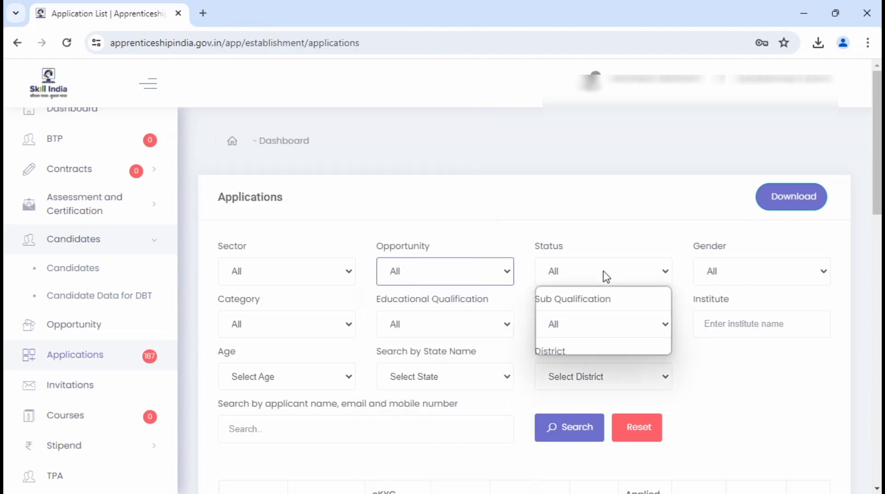
click(605, 275)
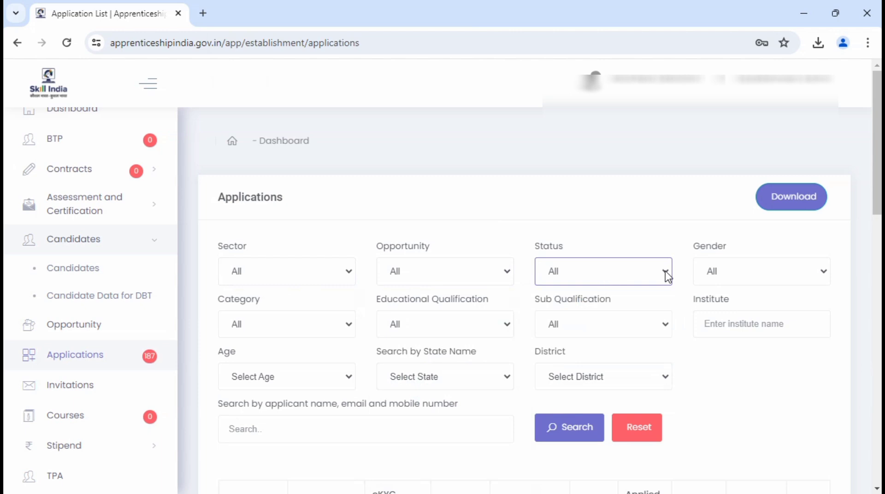
click(717, 273)
click(717, 273)
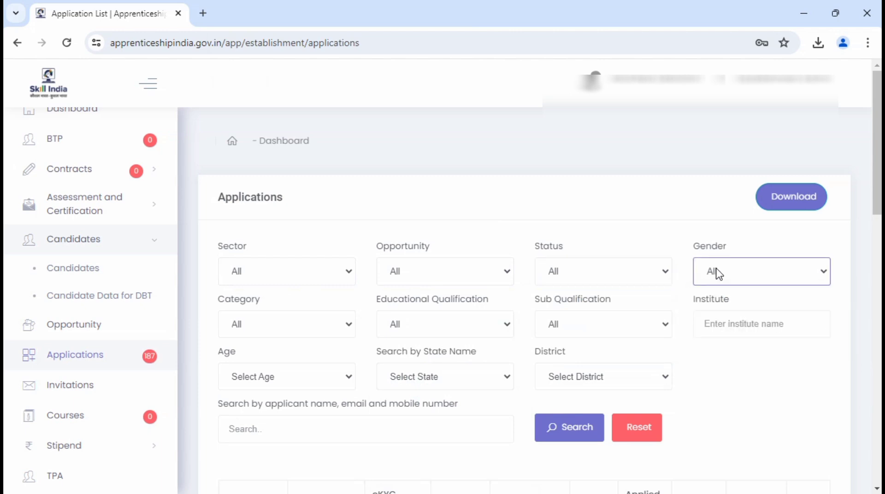
Examine the choices offered by the Category, Educational Qualification, Sub Qualification and Age filters.
click(307, 330)
click(308, 330)
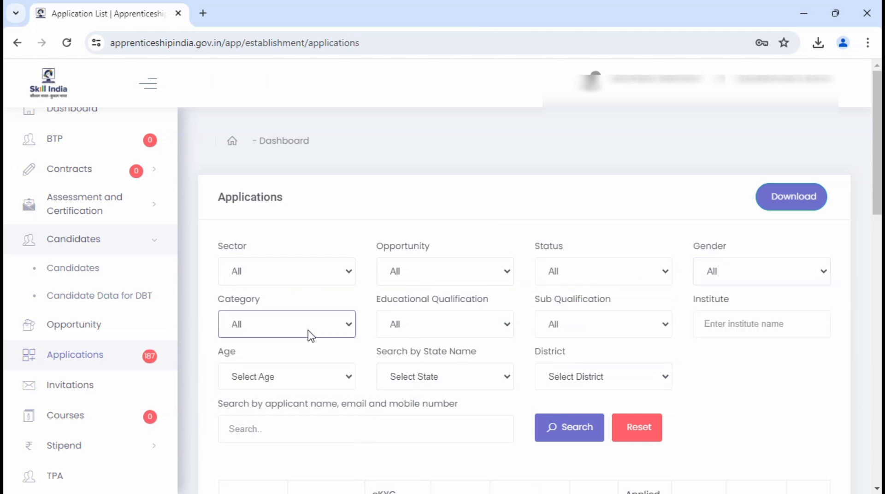
click(461, 336)
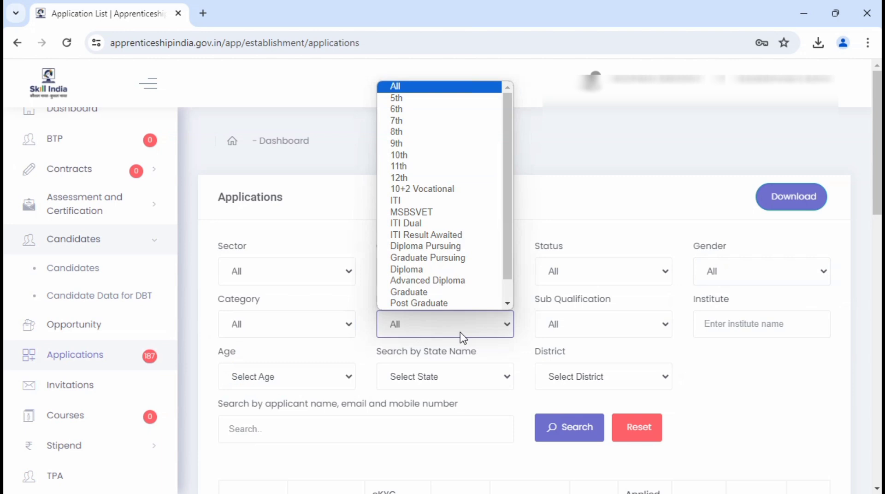
click(461, 334)
click(562, 332)
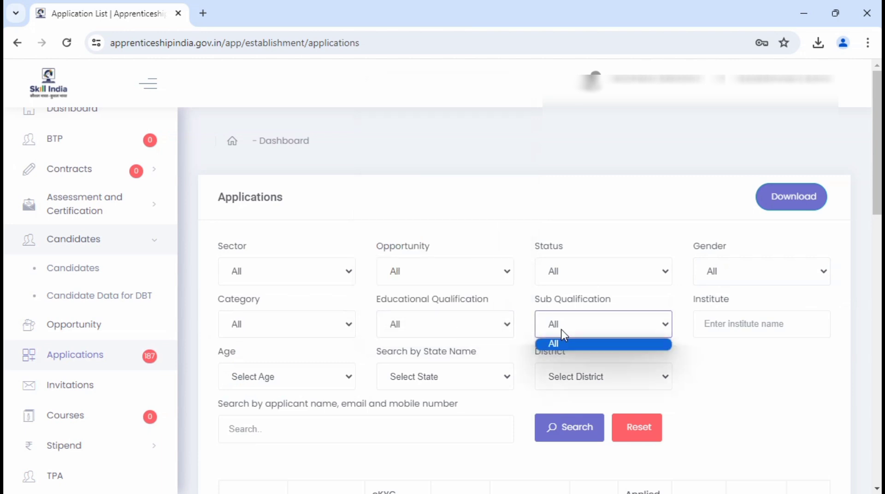
click(561, 331)
click(303, 375)
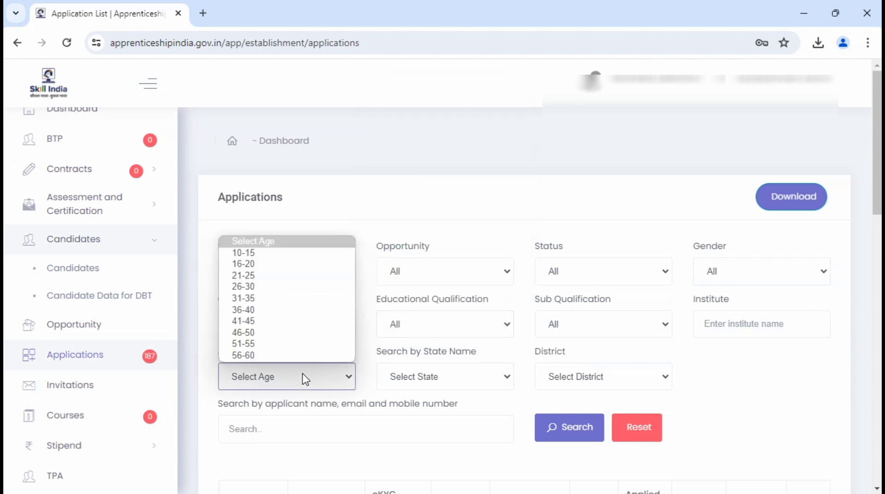
click(303, 375)
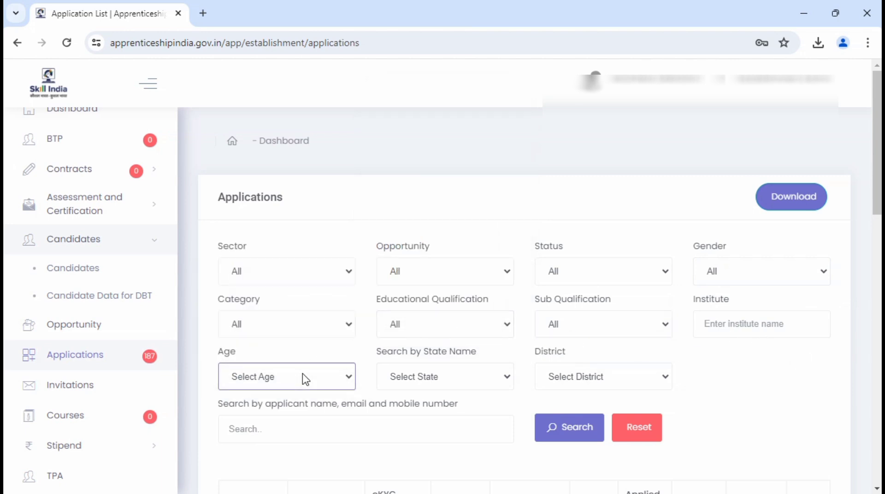
Filter the applications by the state Rajasthan and the district Churu.
click(422, 389)
click(419, 388)
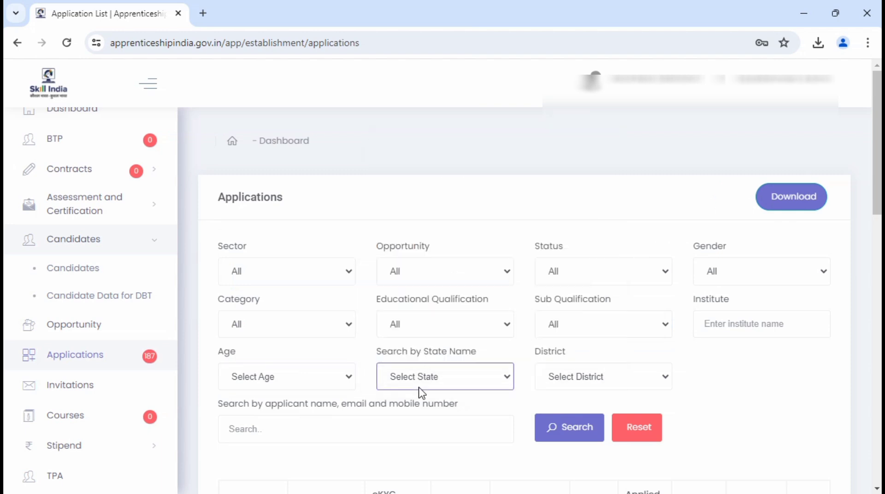
scroll(473, 399, down, 3)
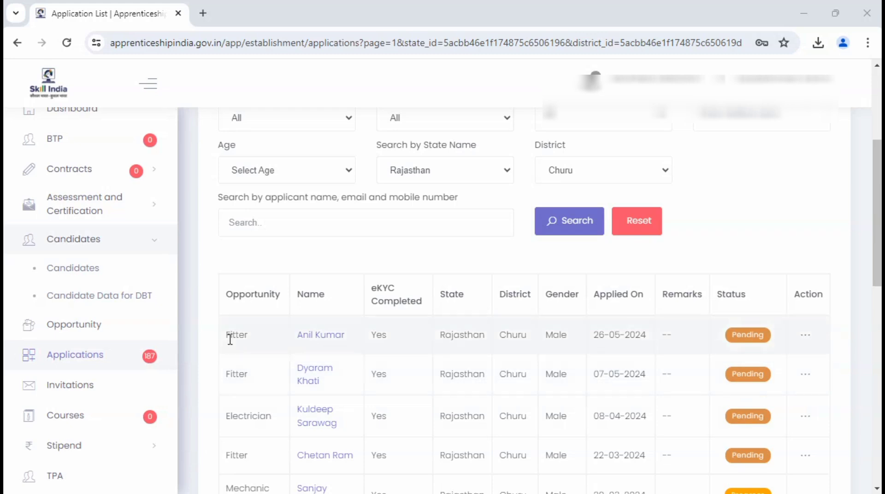
Start issuing a contract for the pending Fitter application dated 26-05-2024.
drag(229, 335, 407, 333)
click(345, 252)
click(806, 336)
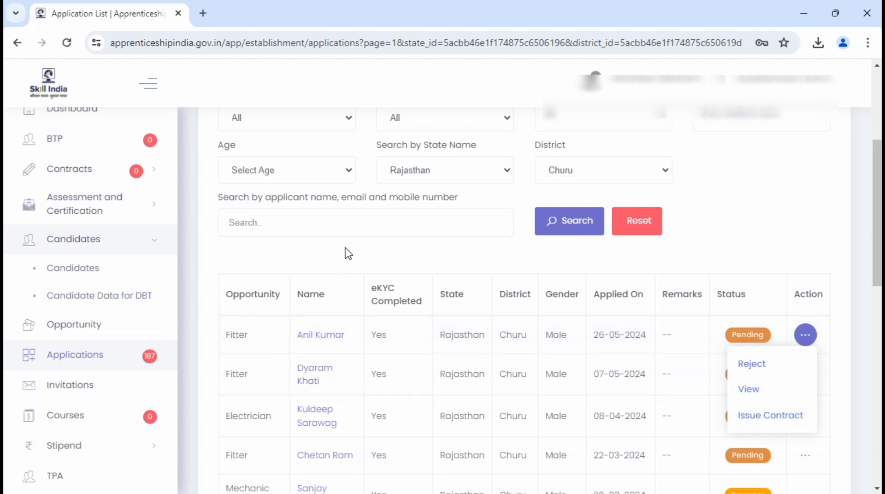
click(781, 419)
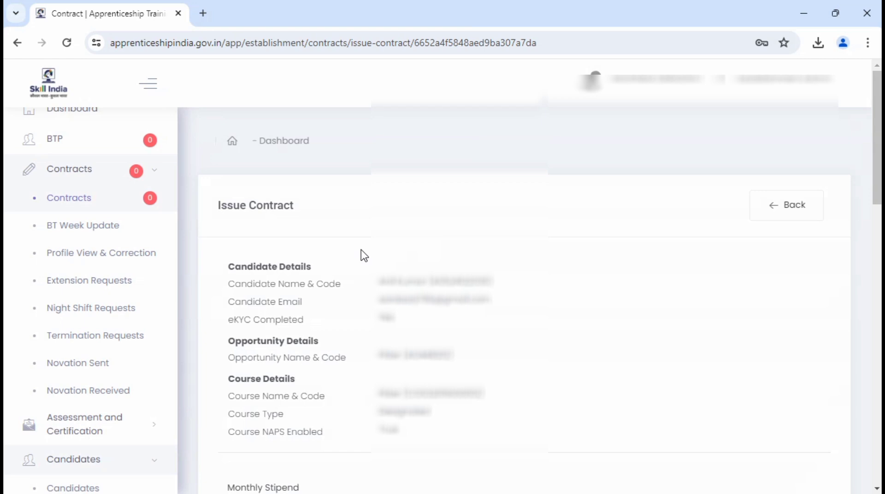
Set the contract's monthly stipend to 7000 for the first year and 7700 for the second year.
scroll(364, 256, down, 3)
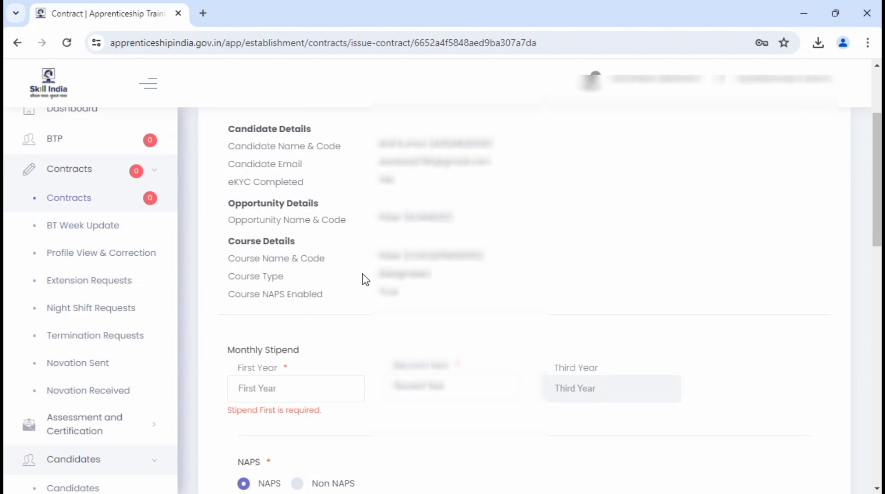
scroll(366, 280, down, 5)
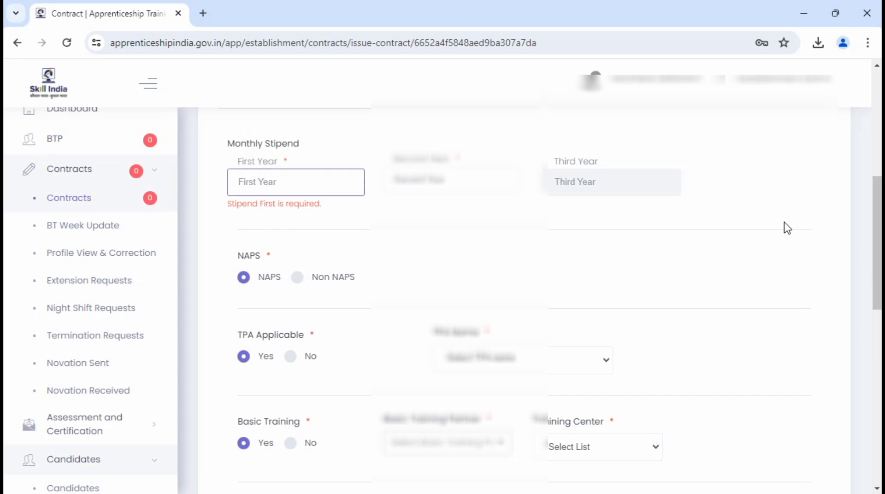
text(7000)
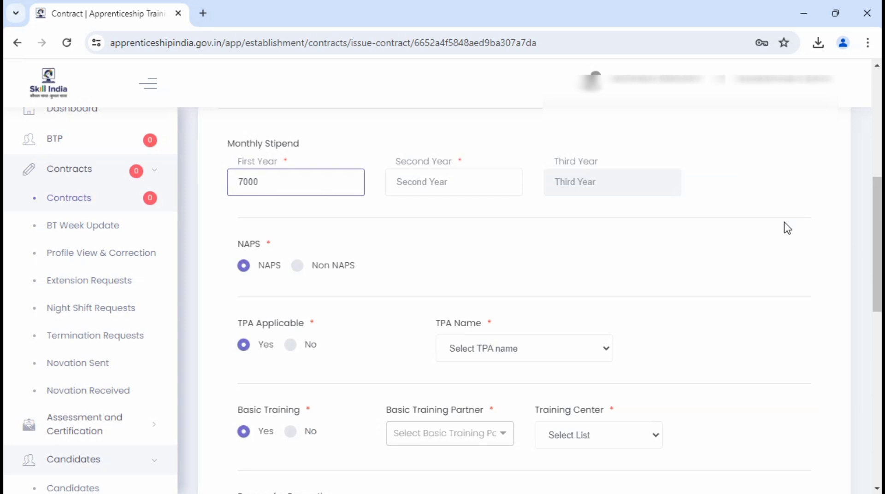
click(508, 183)
text(7700)
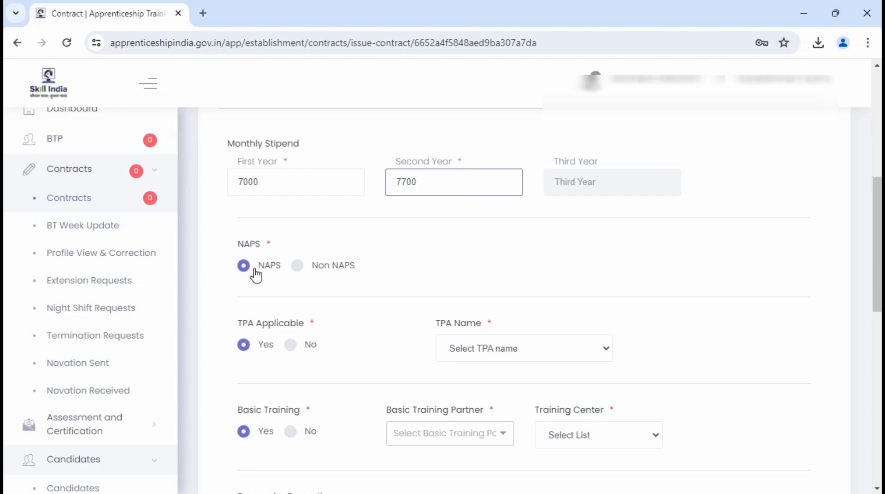
Choose NAPS for the contract and set TPA Applicable to No.
click(299, 267)
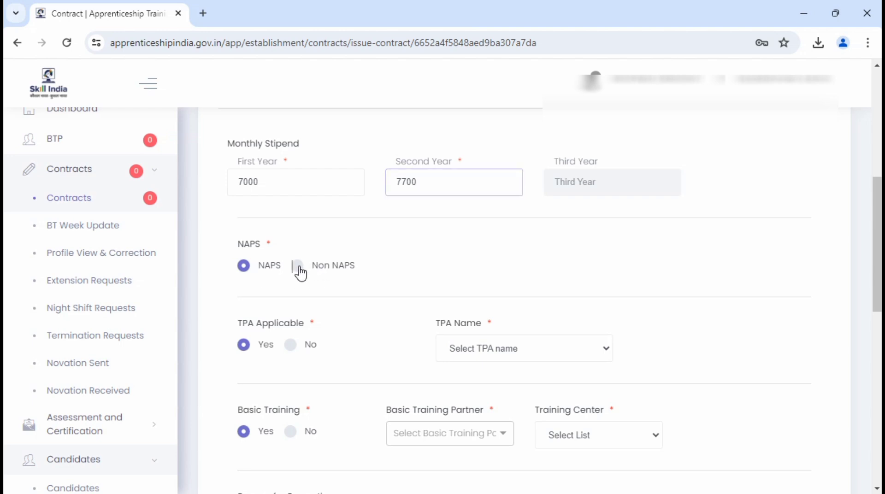
click(244, 267)
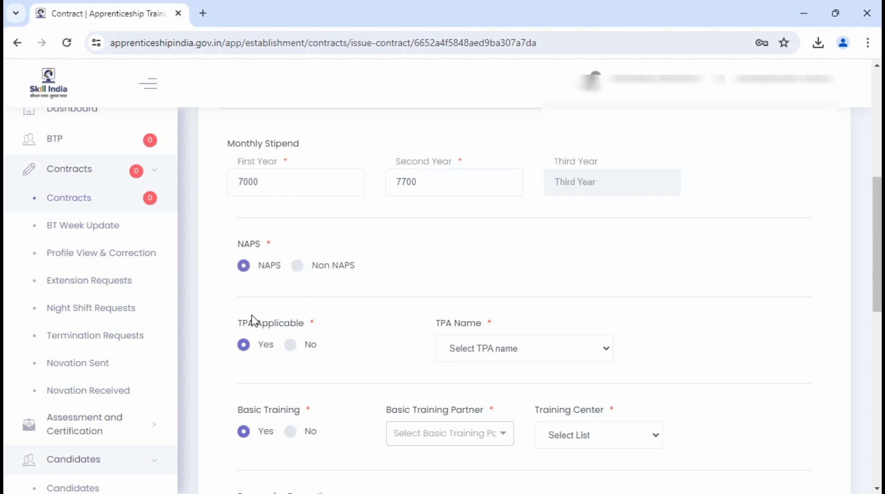
click(293, 356)
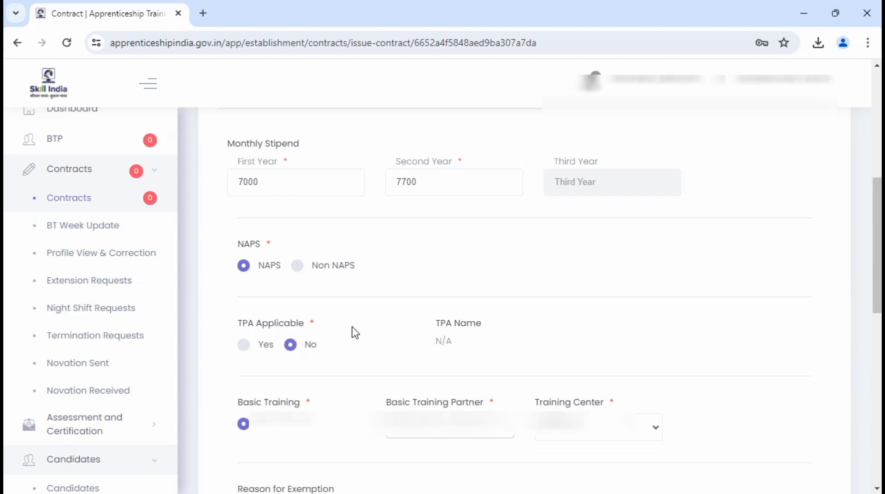
Set Basic Training to No and choose the ITI Mechanic Diesel NSQF qualification as the reason for exemption.
scroll(355, 332, down, 3)
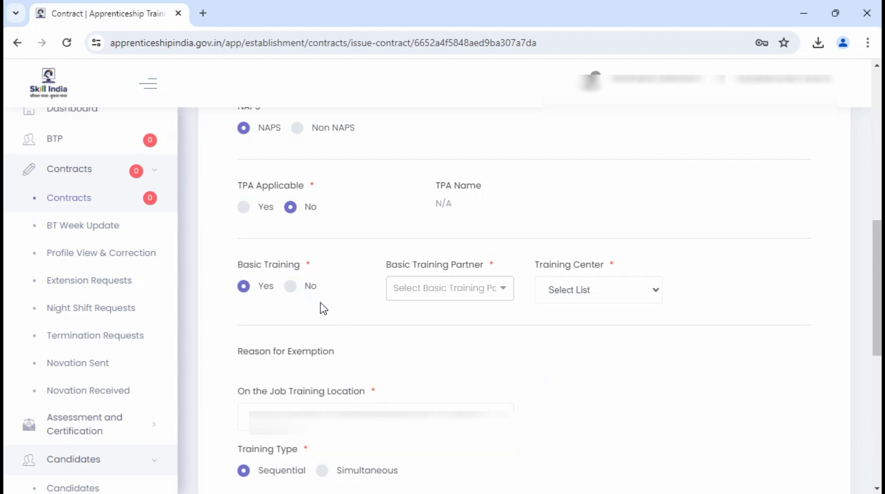
click(408, 292)
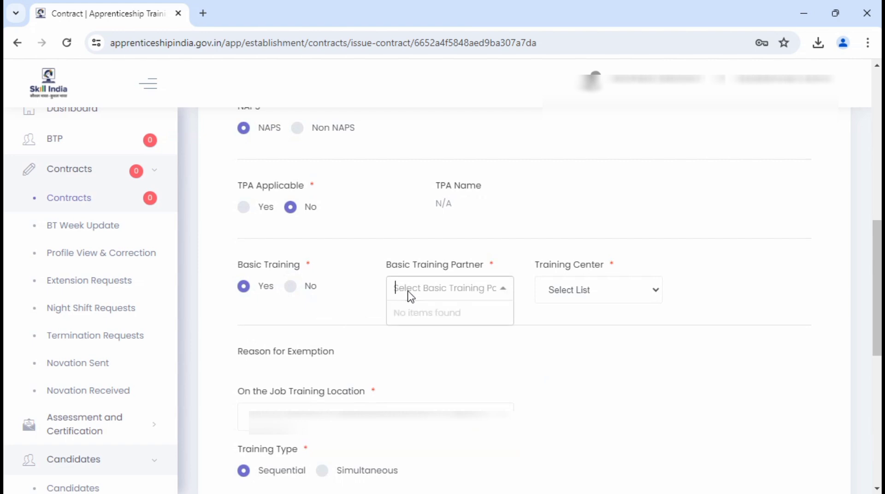
click(291, 287)
click(242, 287)
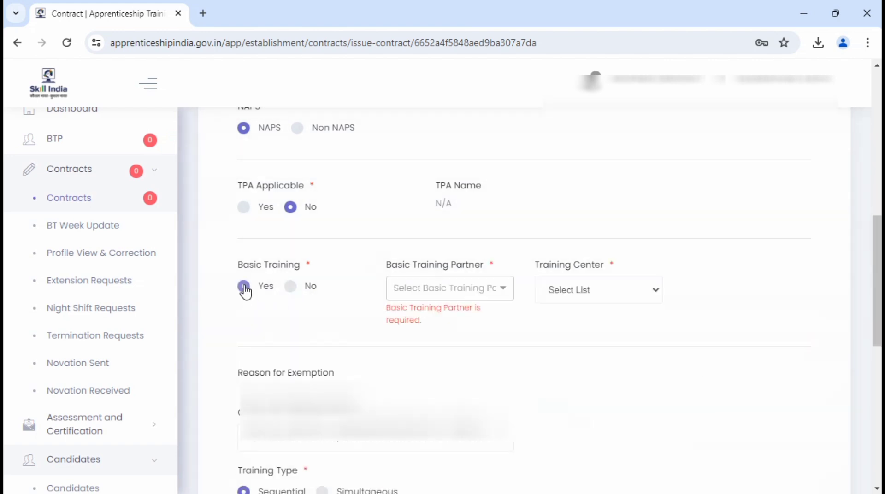
click(289, 287)
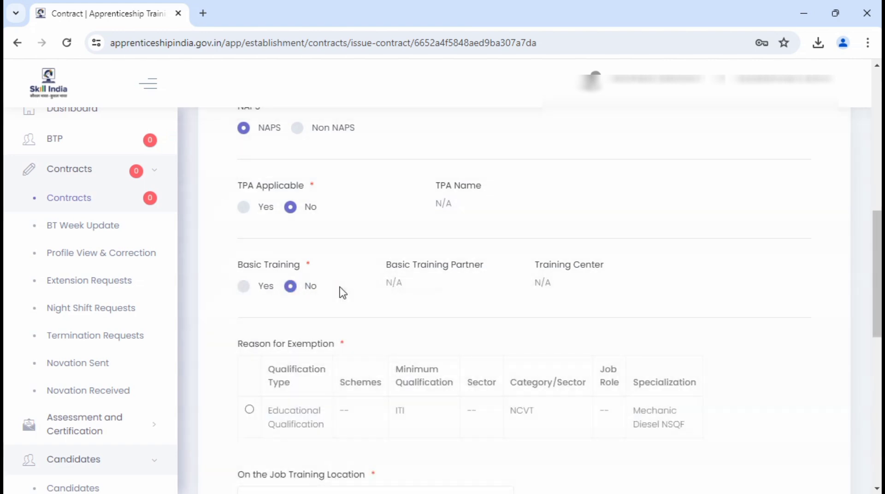
scroll(343, 293, down, 1)
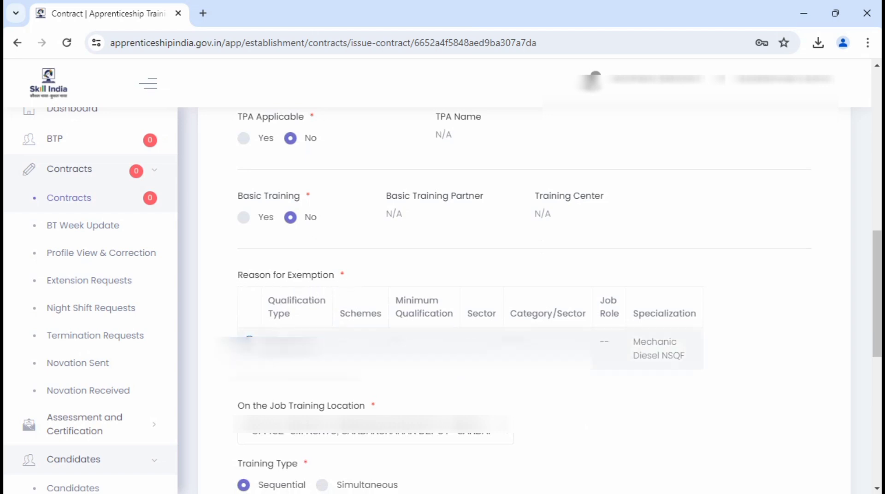
scroll(524, 300, down, 1)
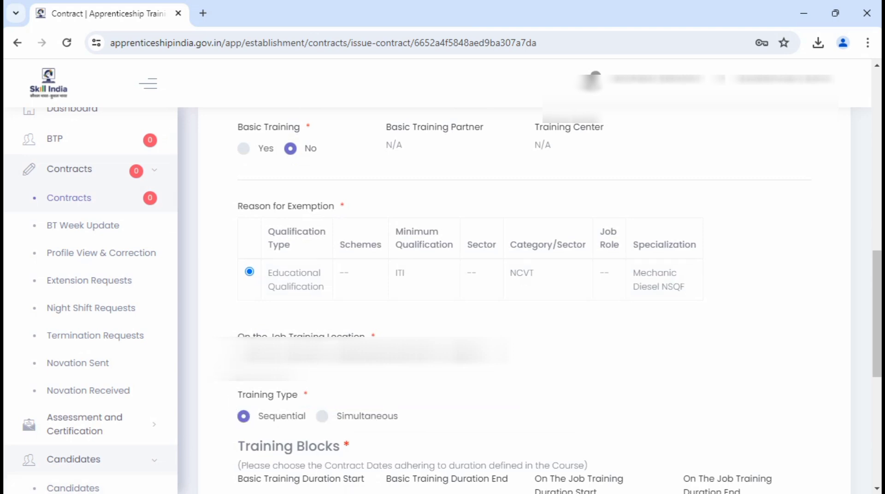
scroll(347, 154, down, 4)
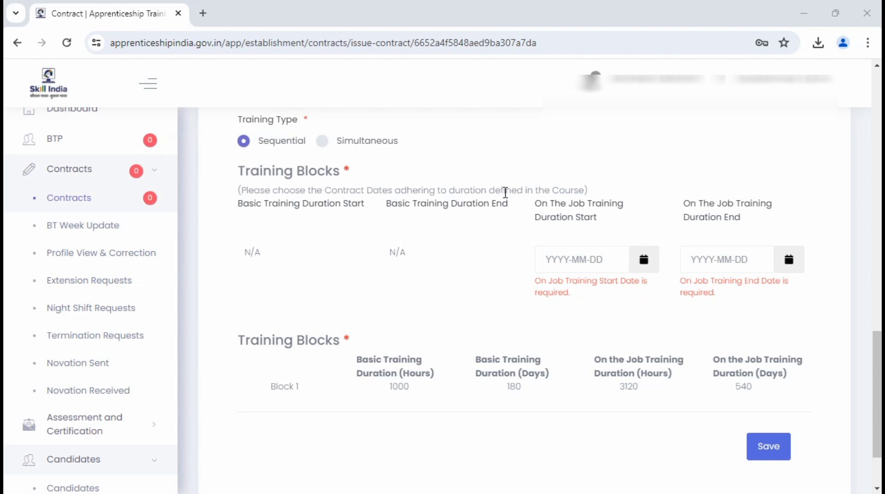
click(643, 263)
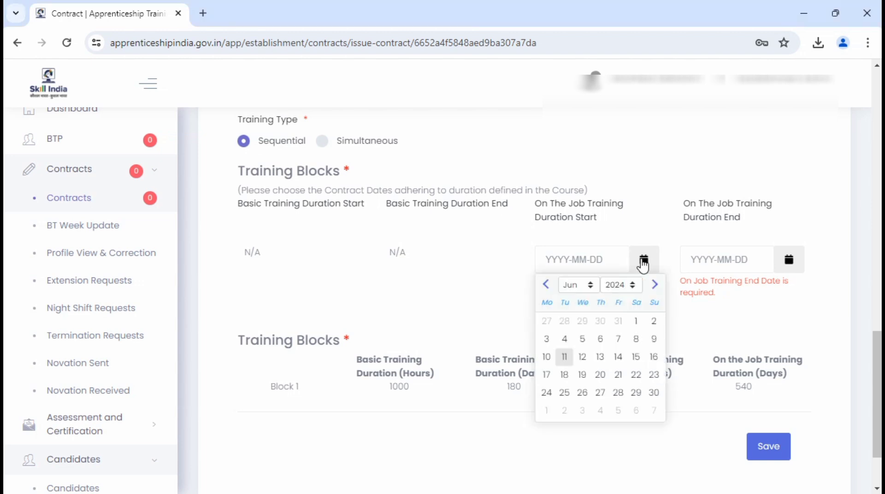
click(643, 264)
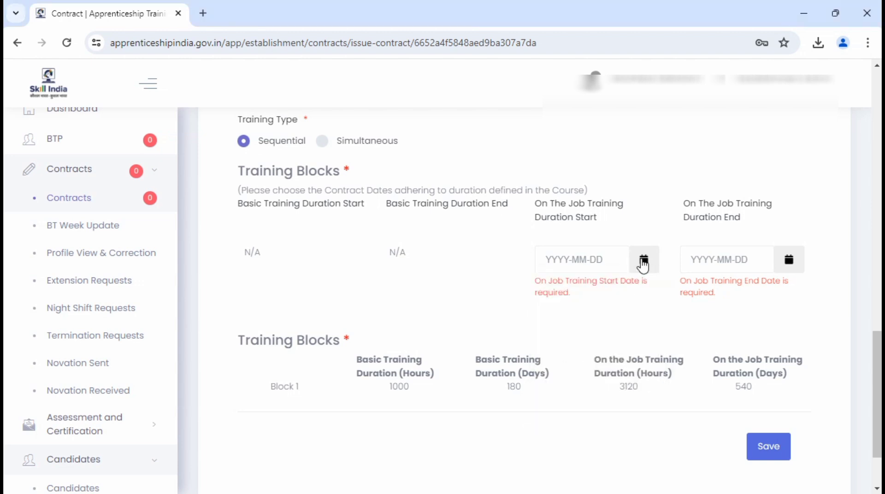
click(789, 263)
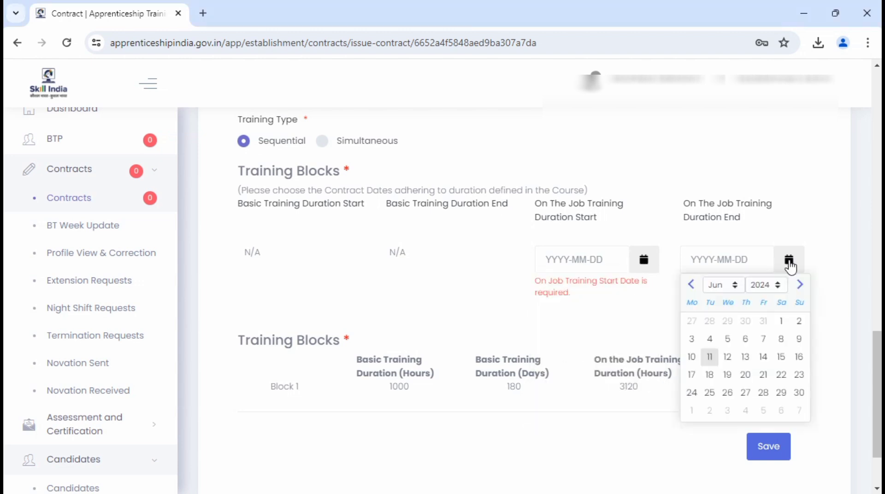
click(654, 211)
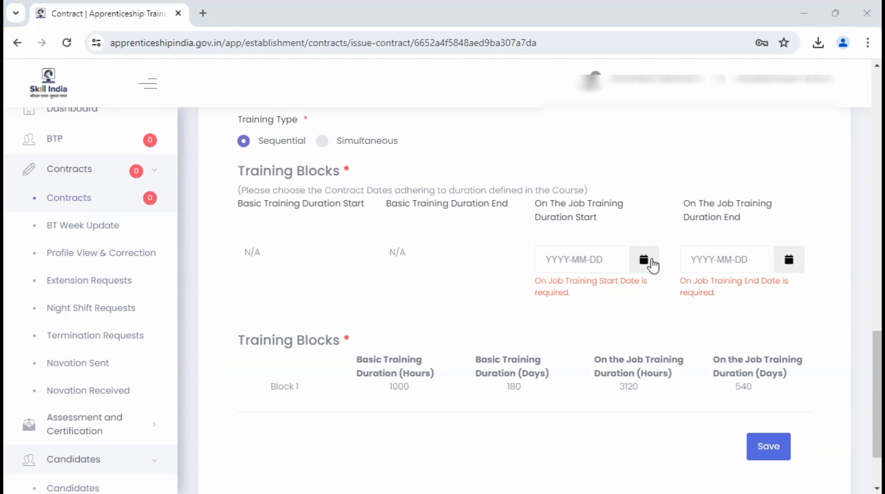
Set the on-the-job training start date to 2024/06/15 and bring up June 2025 for the end date.
click(650, 261)
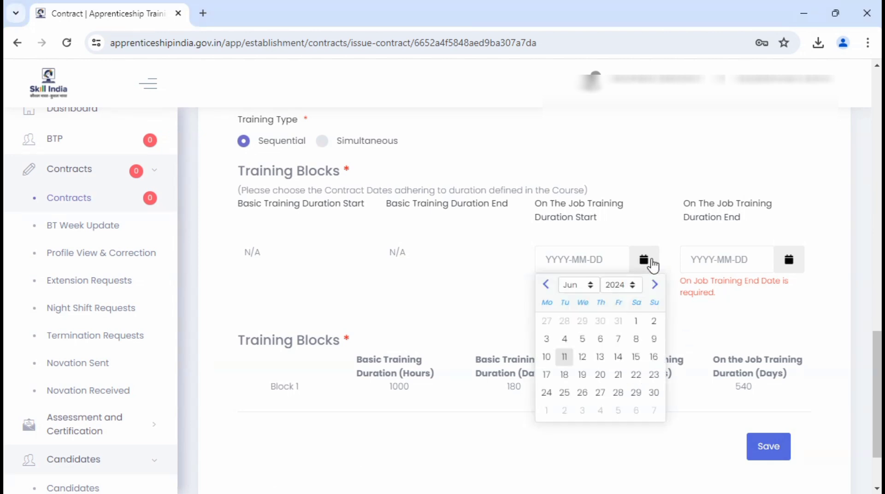
click(636, 357)
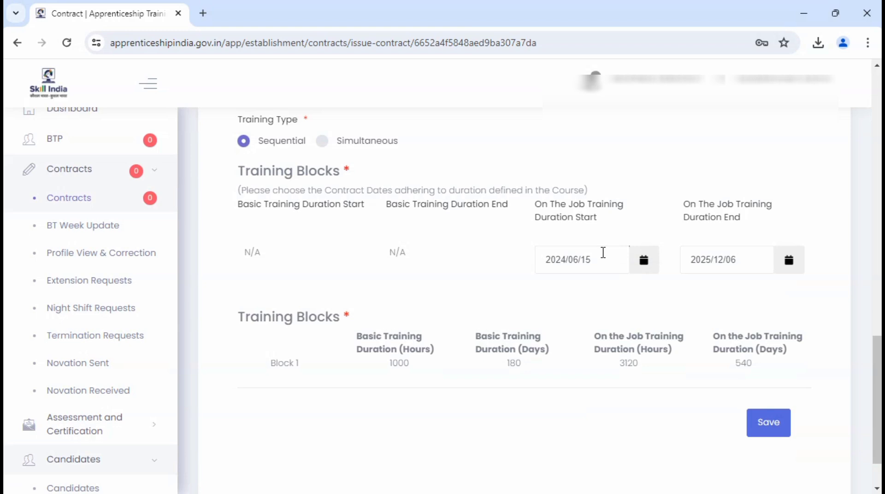
click(788, 261)
click(735, 288)
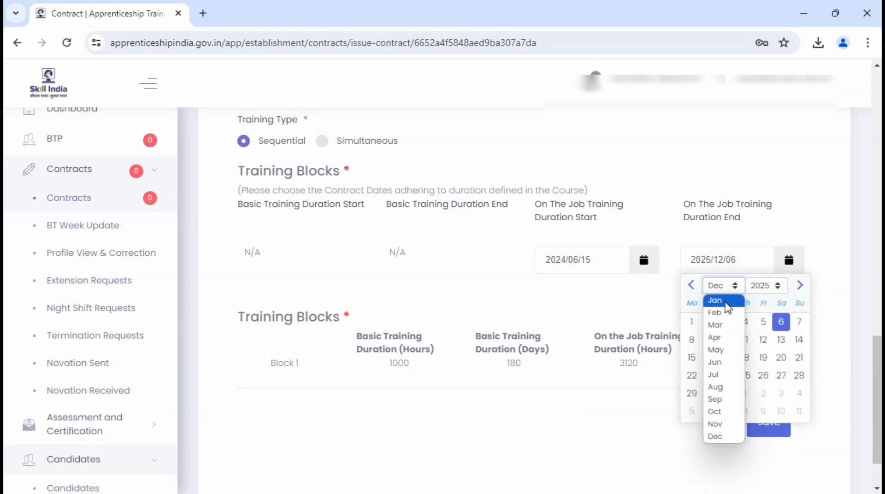
click(719, 361)
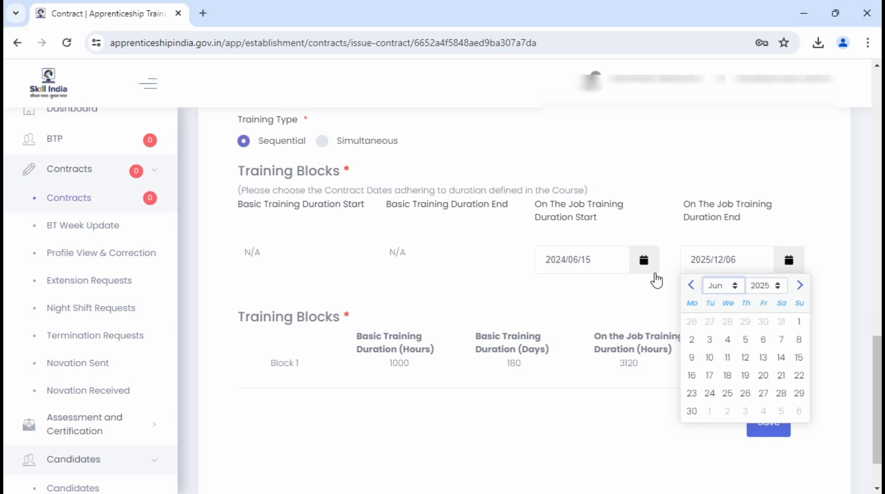
Set the on-the-job training start date to 2024/06/16.
click(644, 261)
click(653, 359)
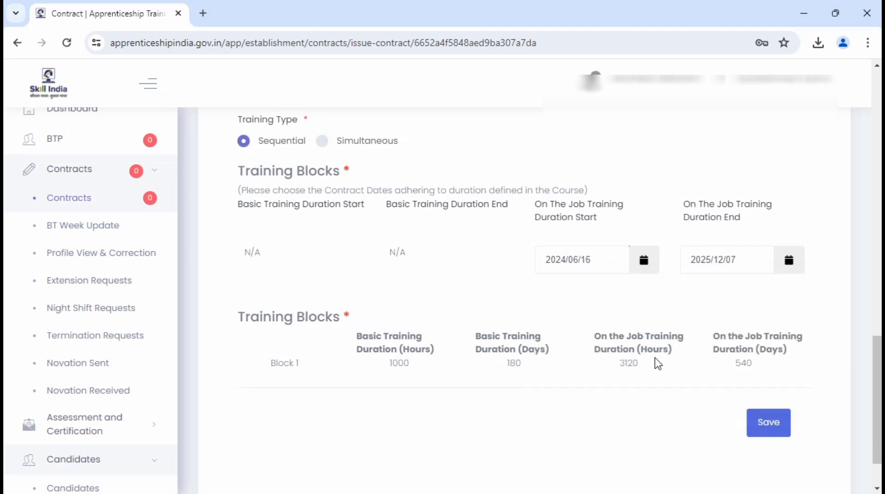
Set the on-the-job training end date to 2025/12/15.
click(788, 263)
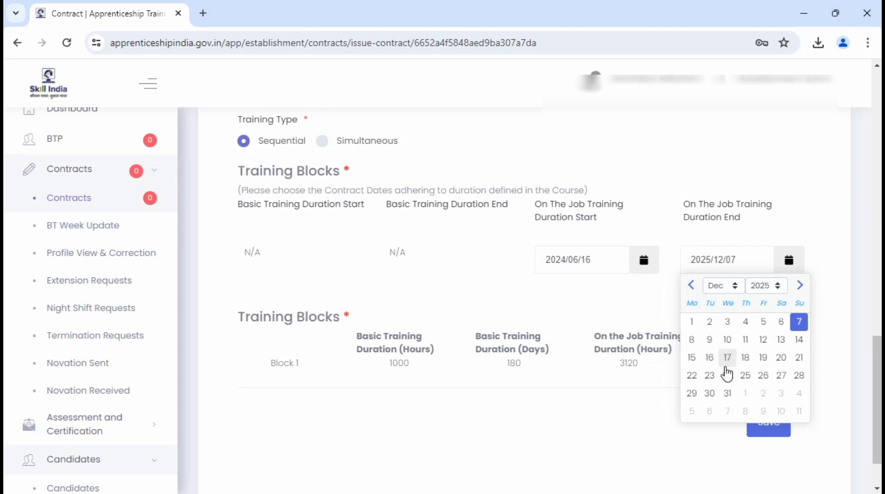
click(693, 359)
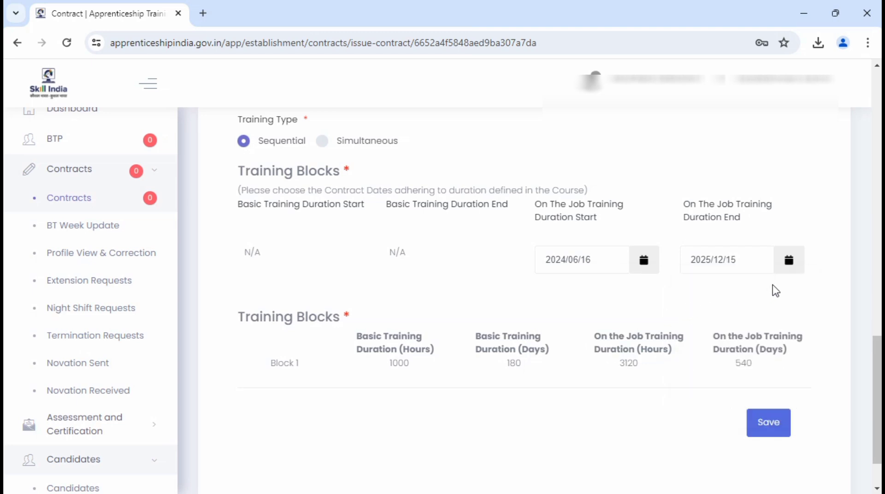
click(790, 262)
click(737, 288)
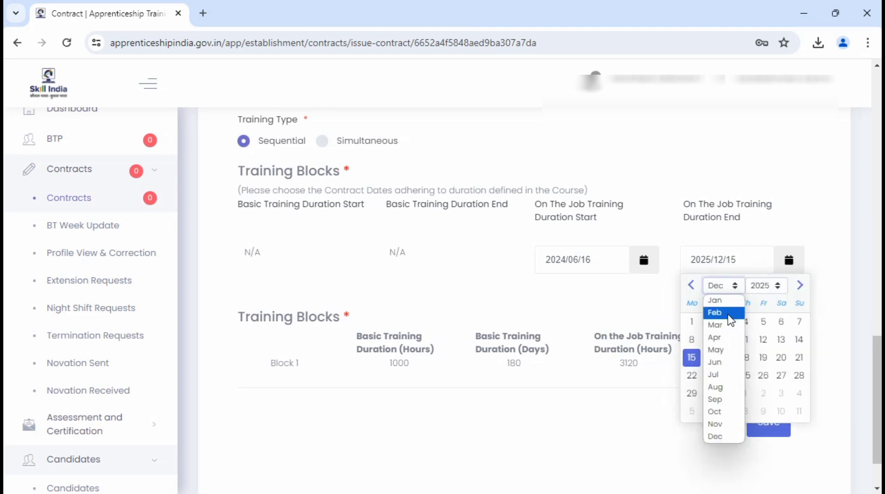
click(721, 363)
click(614, 309)
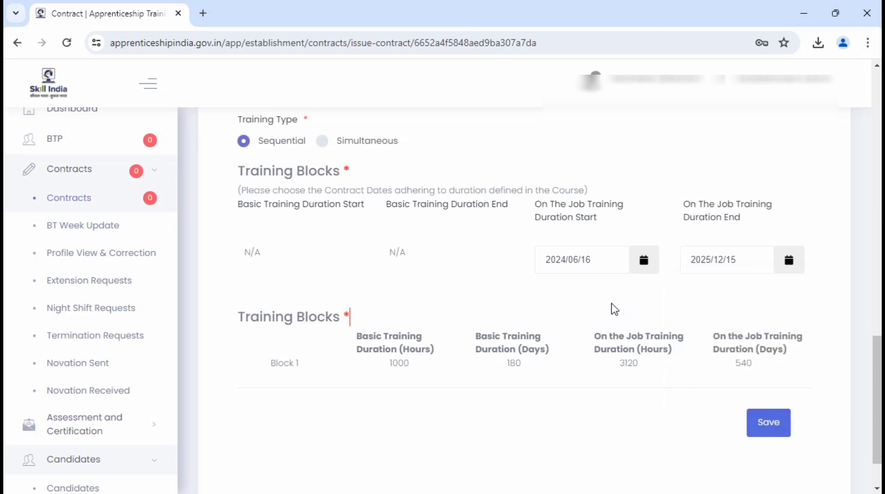
Set the on-the-job training end date to 2025/06/15 and save the contract.
click(795, 260)
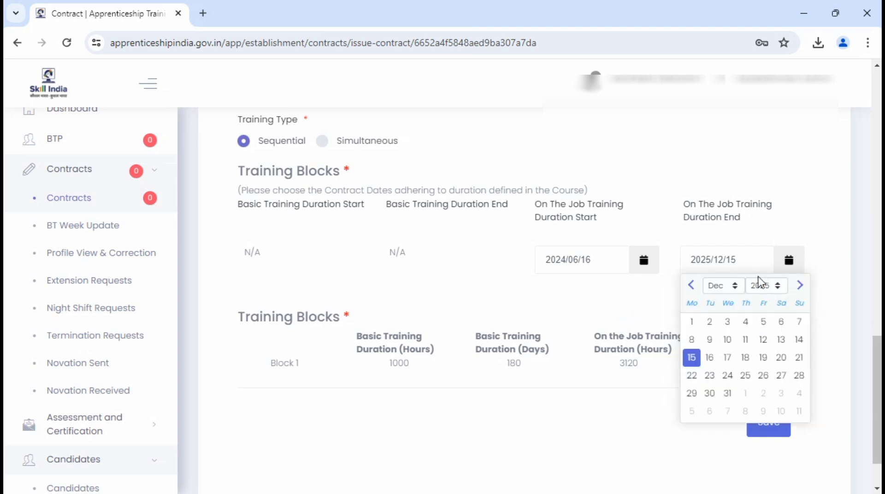
click(736, 289)
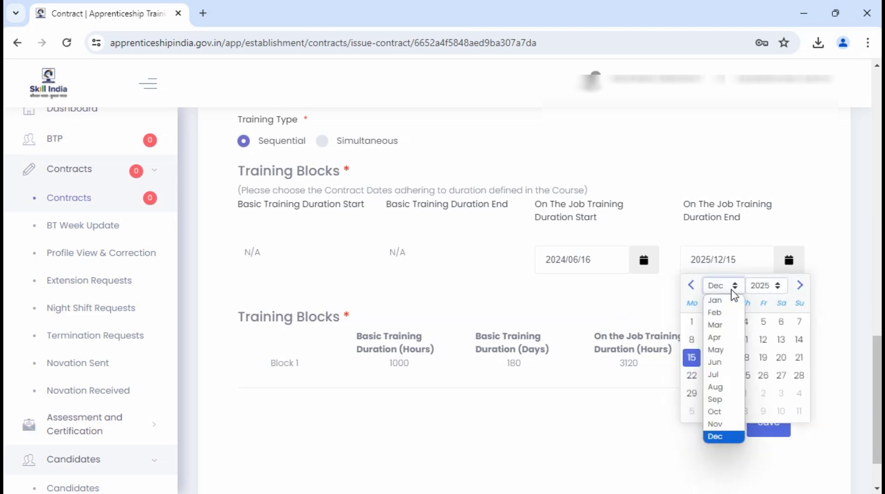
click(720, 363)
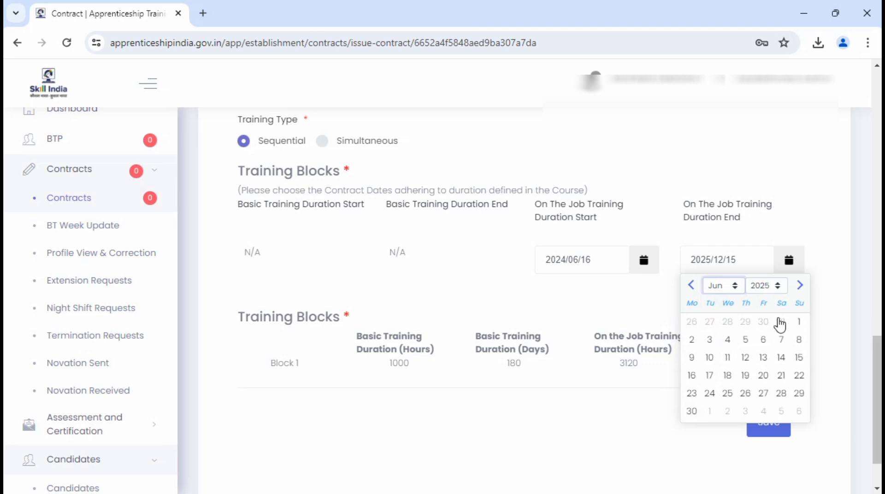
click(799, 359)
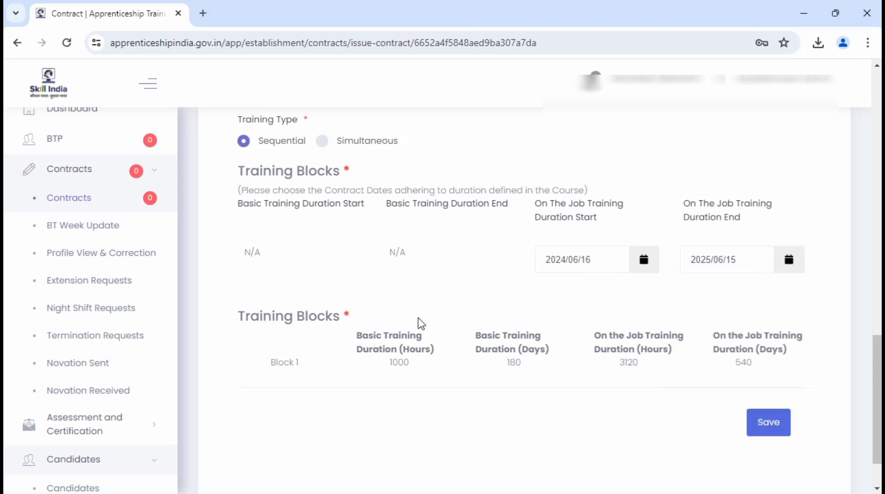
scroll(592, 323, down, 3)
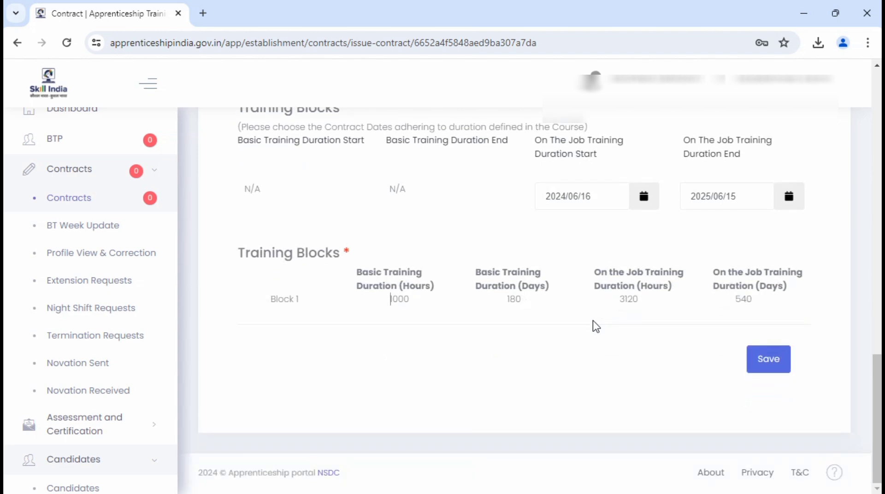
scroll(616, 346, up, 3)
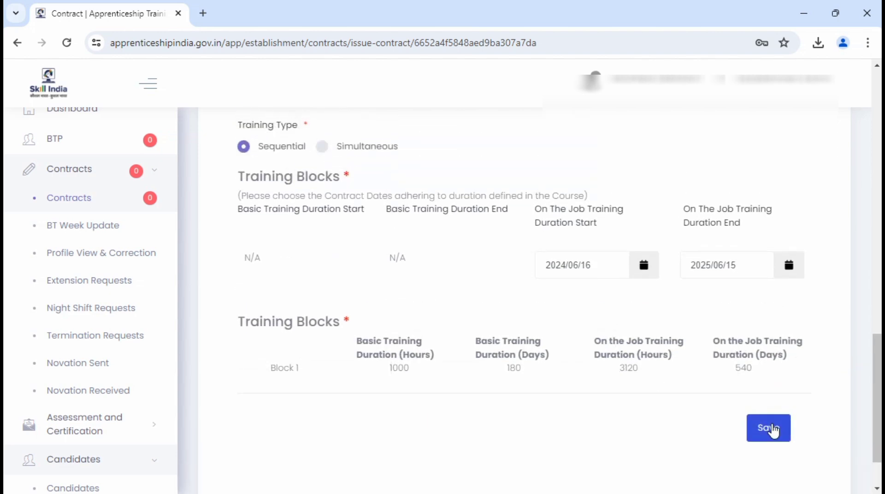
click(774, 432)
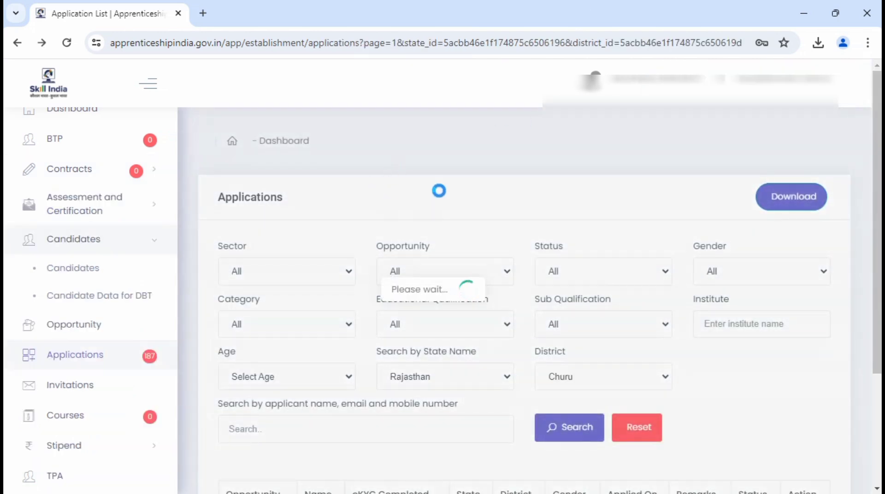
Open the establishment's contracts list and examine the contract code of the pending Fitter contract.
click(75, 178)
click(78, 199)
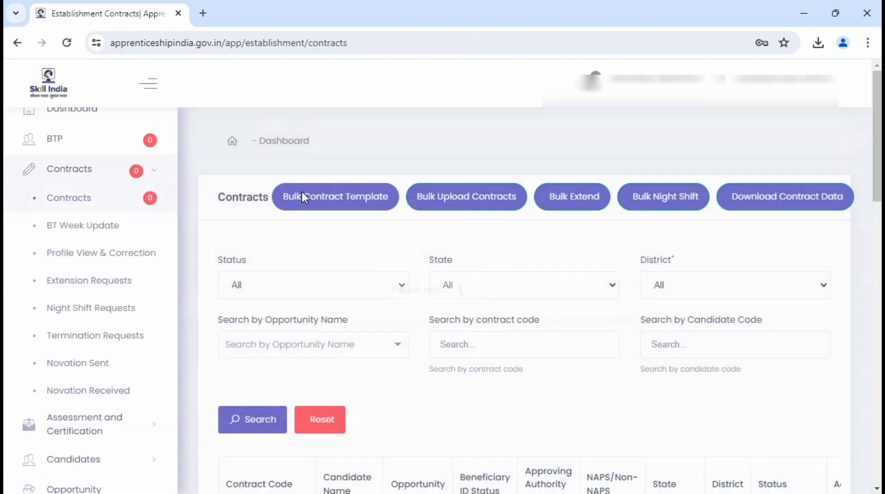
scroll(302, 198, down, 1)
scroll(302, 198, down, 3)
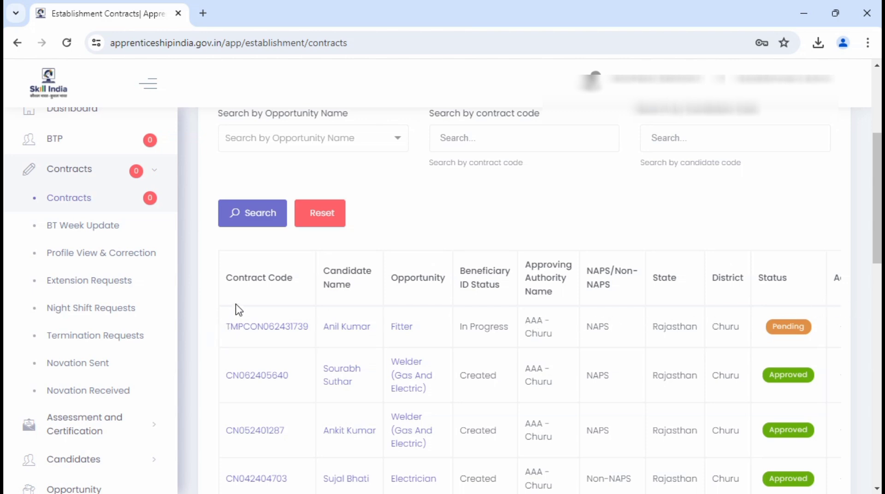
drag(226, 330, 320, 331)
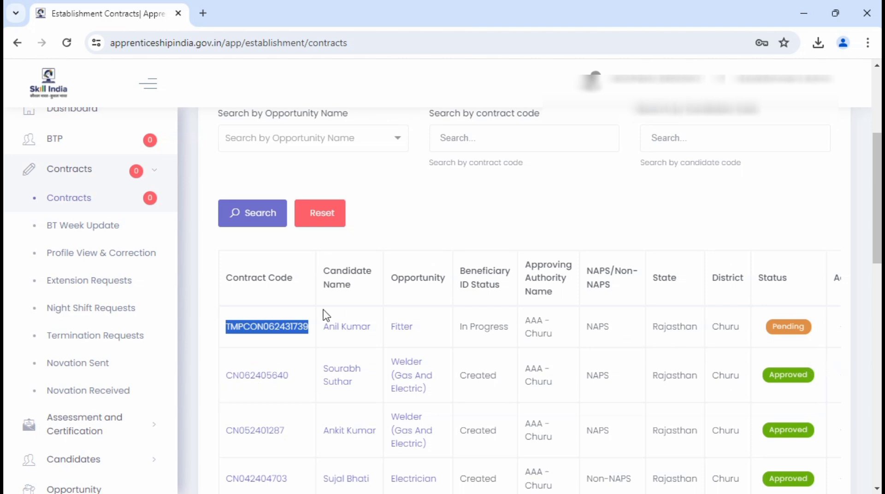
click(212, 305)
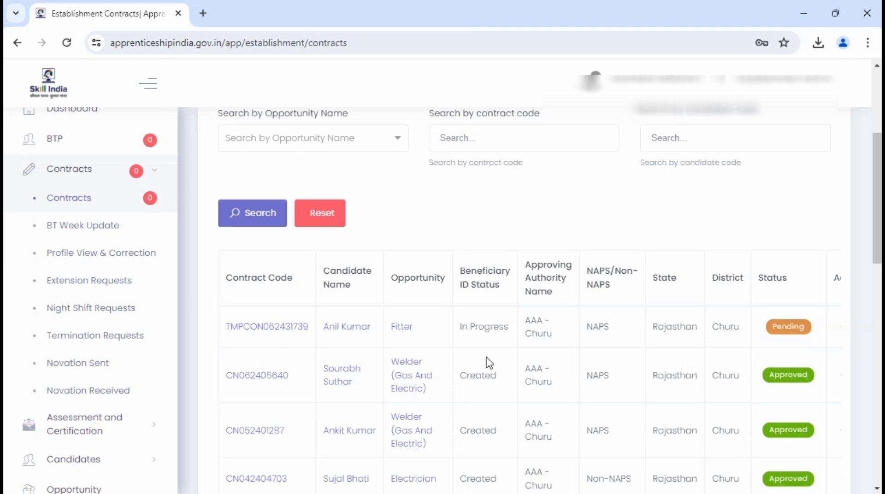
click(436, 335)
key(Right)
key(Right)
key(Right)
key(Right)
key(Right)
key(Right)
key(Right)
key(Right)
key(Right)
key(Right)
key(Right)
key(Right)
key(Right)
key(Right)
key(Right)
key(Right)
key(Right)
key(Right)
key(Right)
key(Right)
key(Right)
key(Right)
key(Right)
key(Right)
key(Right)
key(Right)
key(Right)
key(Right)
key(Right)
key(Right)
key(Right)
key(Right)
key(Right)
key(Right)
key(Right)
key(Right)
key(Right)
key(Right)
key(Right)
key(Right)
click(816, 301)
drag(819, 305, 758, 302)
Bring the contracts table's Action column into view and review the actions available for the pending Fitter contract.
scroll(723, 435, down, 10)
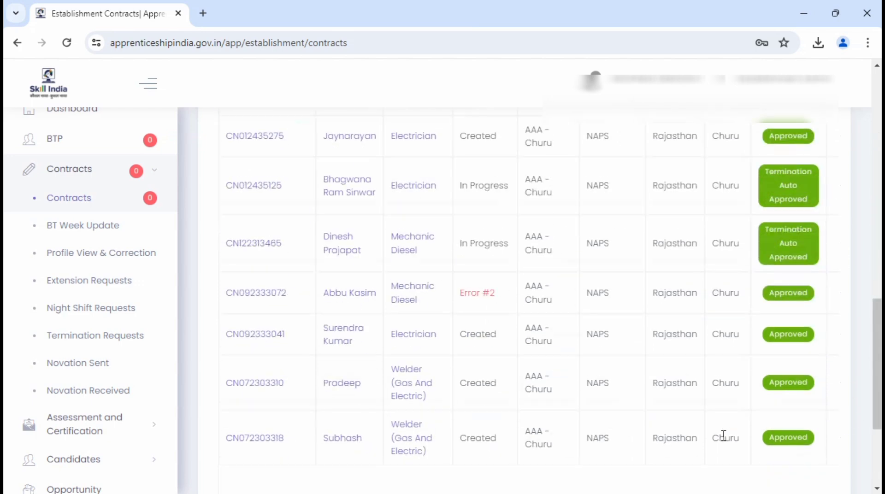
drag(505, 347, 724, 361)
scroll(724, 360, up, 10)
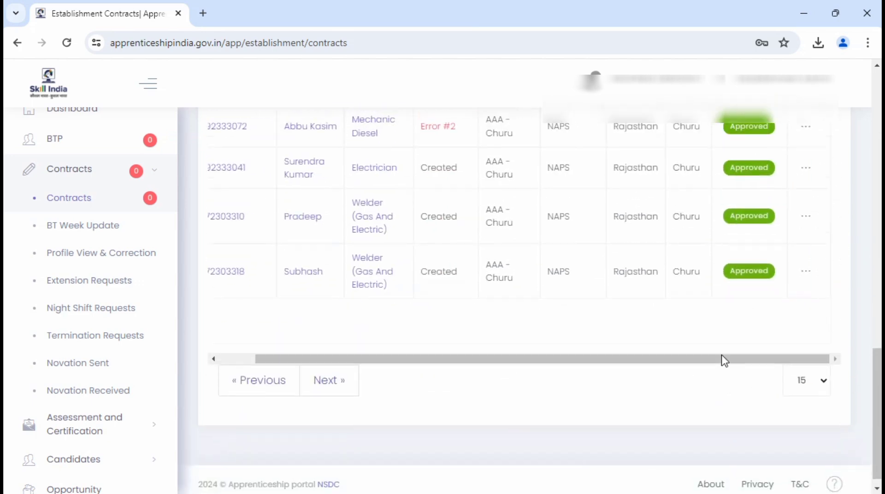
click(734, 258)
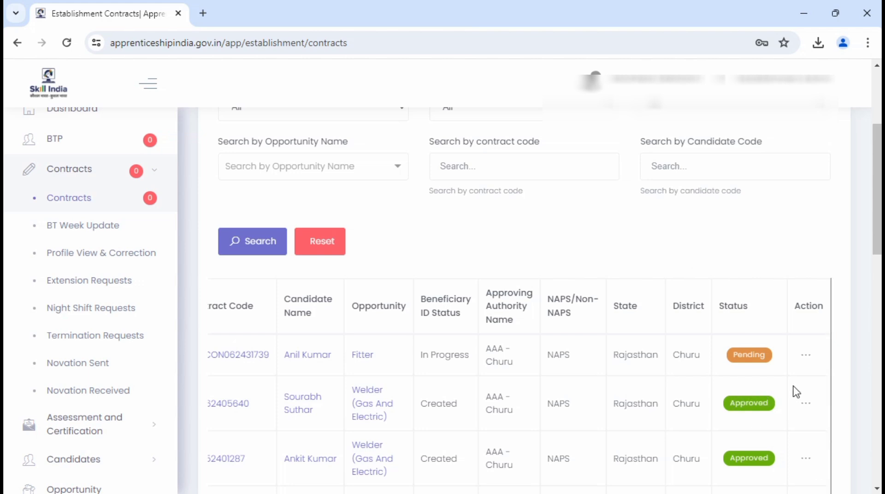
click(804, 356)
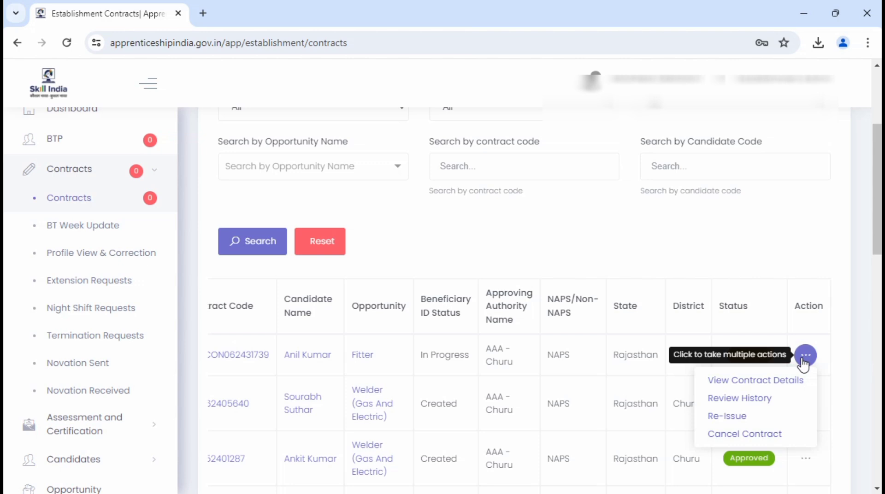
click(805, 257)
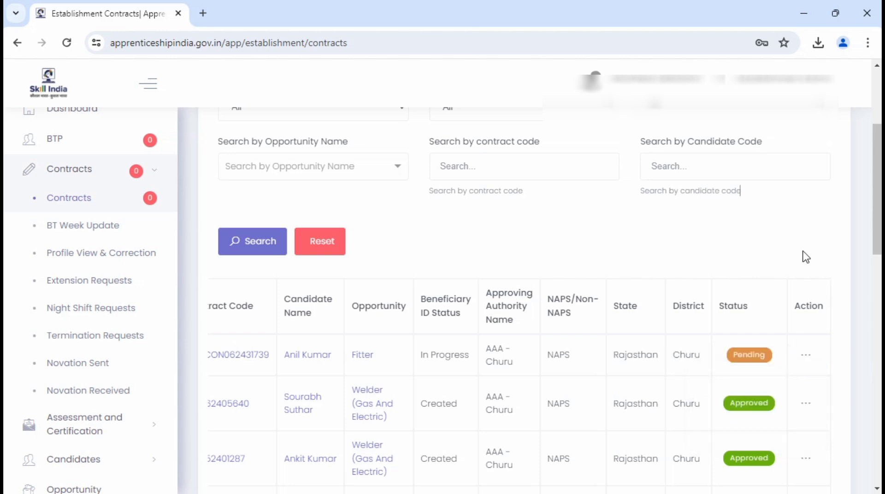
click(805, 355)
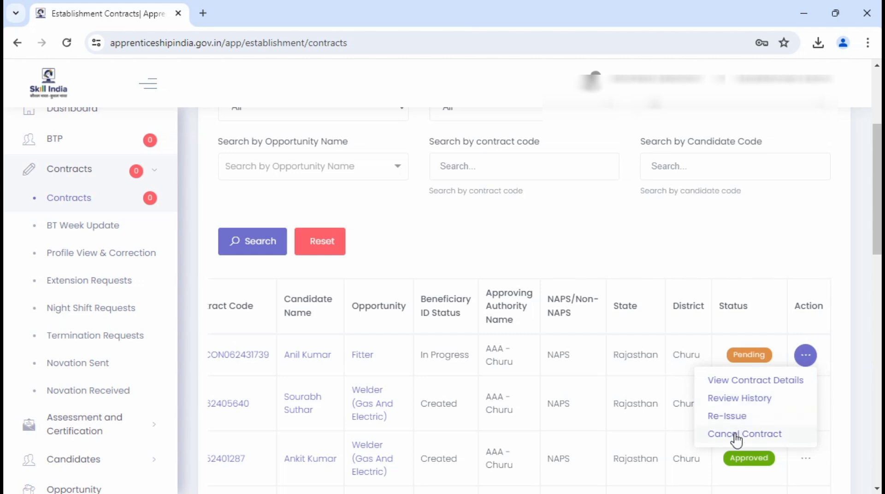
click(761, 264)
Compare the actions offered for the first approved Welder (Gas And Electric) contract with those for the pending Fitter contract.
click(806, 403)
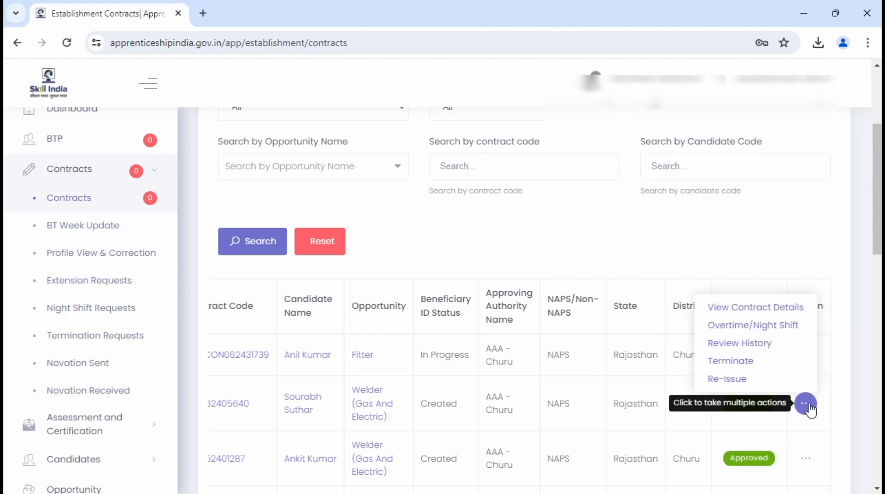
click(770, 250)
click(807, 356)
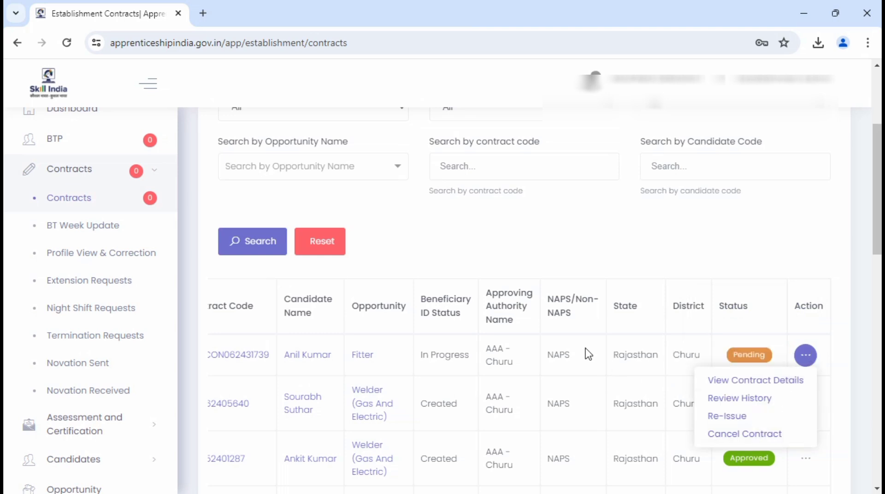
click(790, 252)
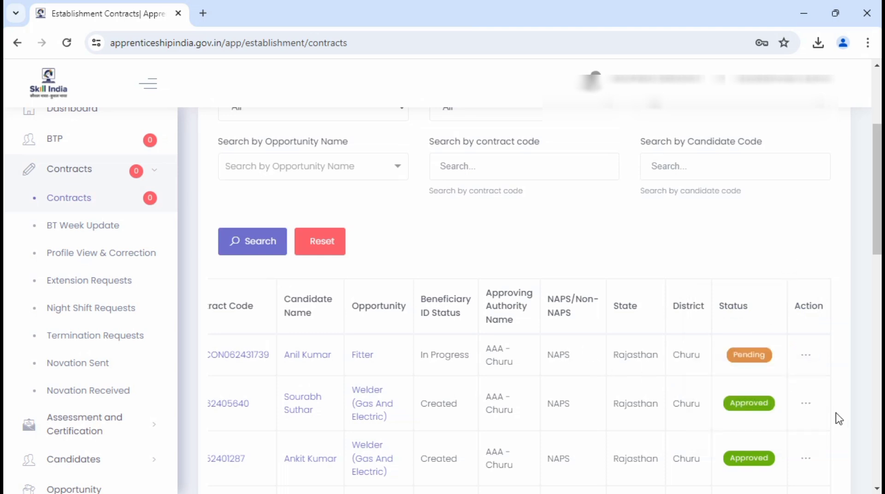
click(806, 403)
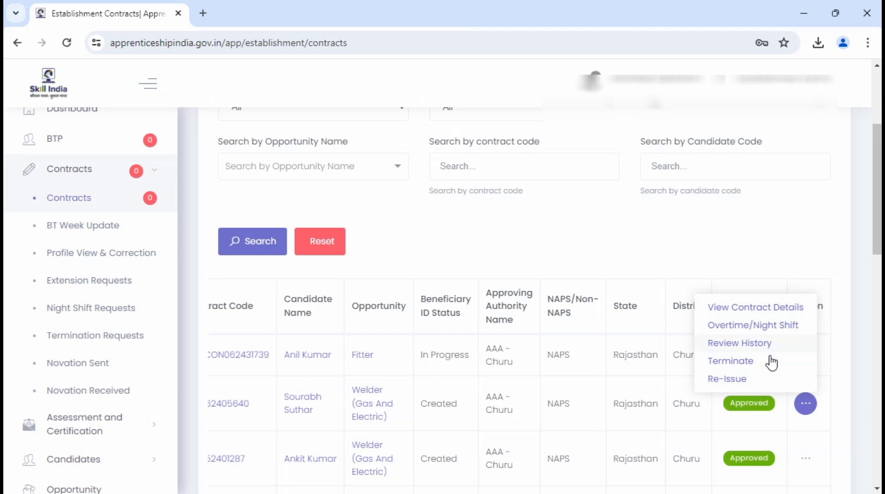
click(751, 260)
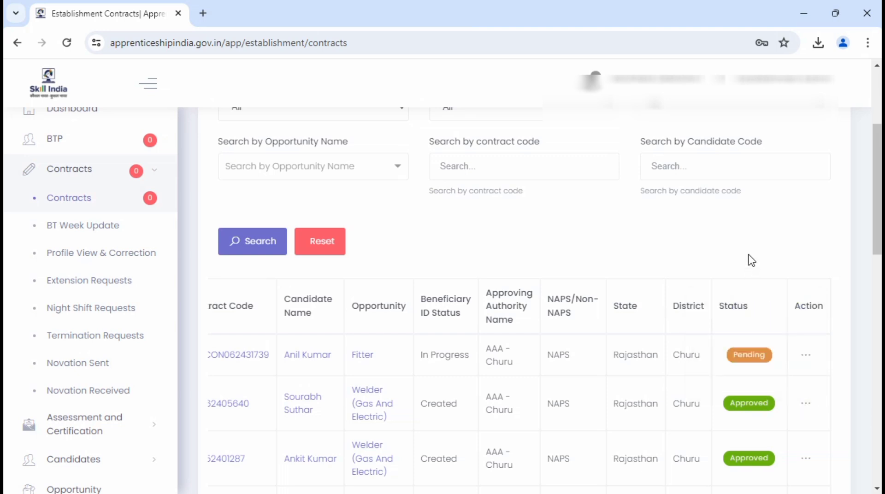